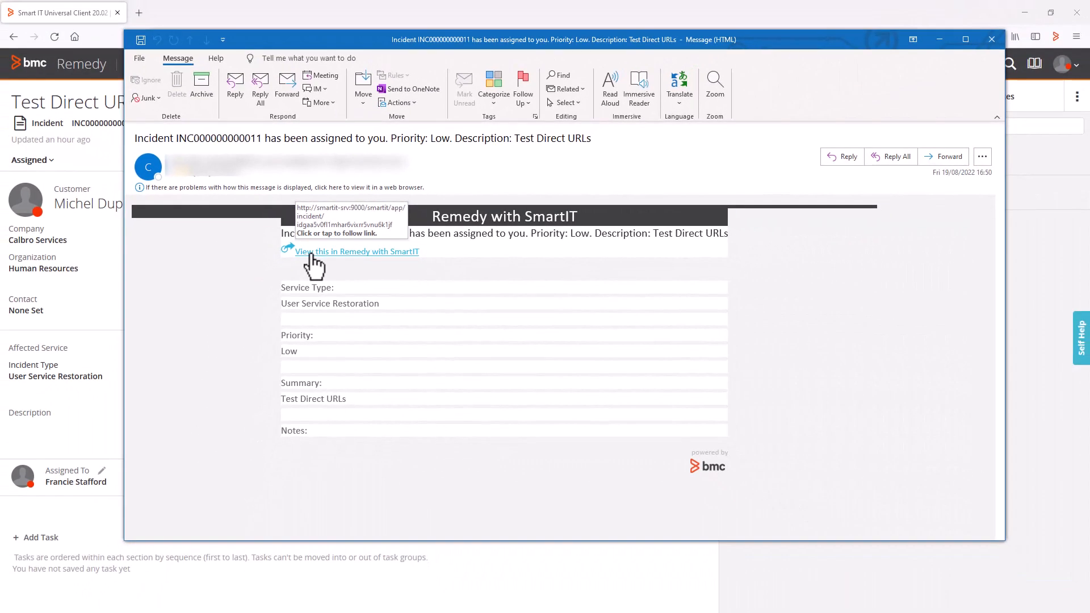
# Follow the incident link in the assignment notification e-mail for Test Direct URLs to test it in the browser.
pyautogui.click(311, 255)
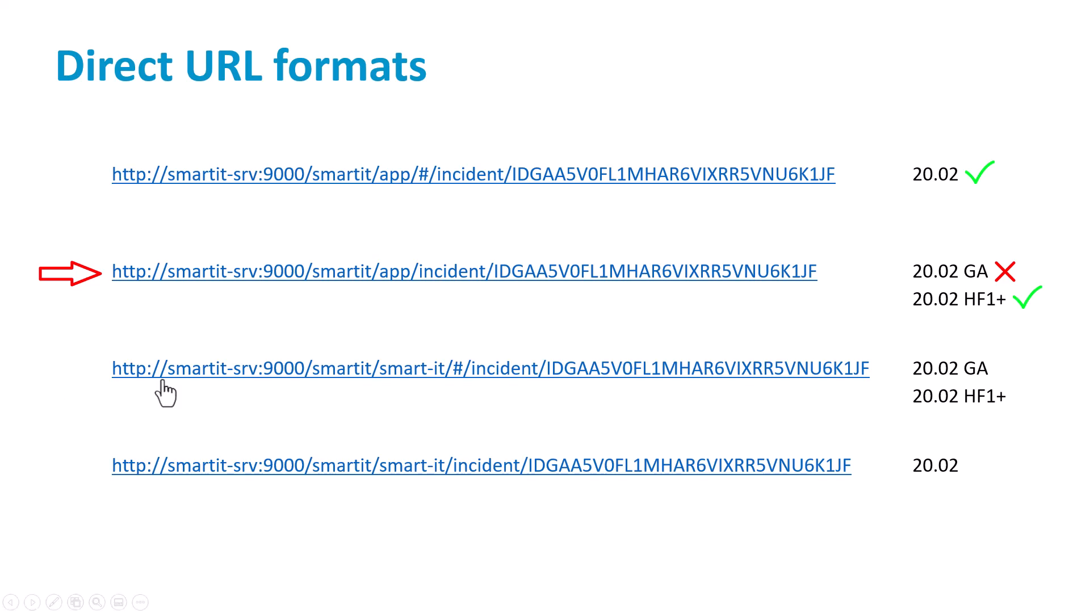
# Go through the Direct URL formats slide and test the smart-it incident URLs with and without the # symbol.
pyautogui.press('Right')
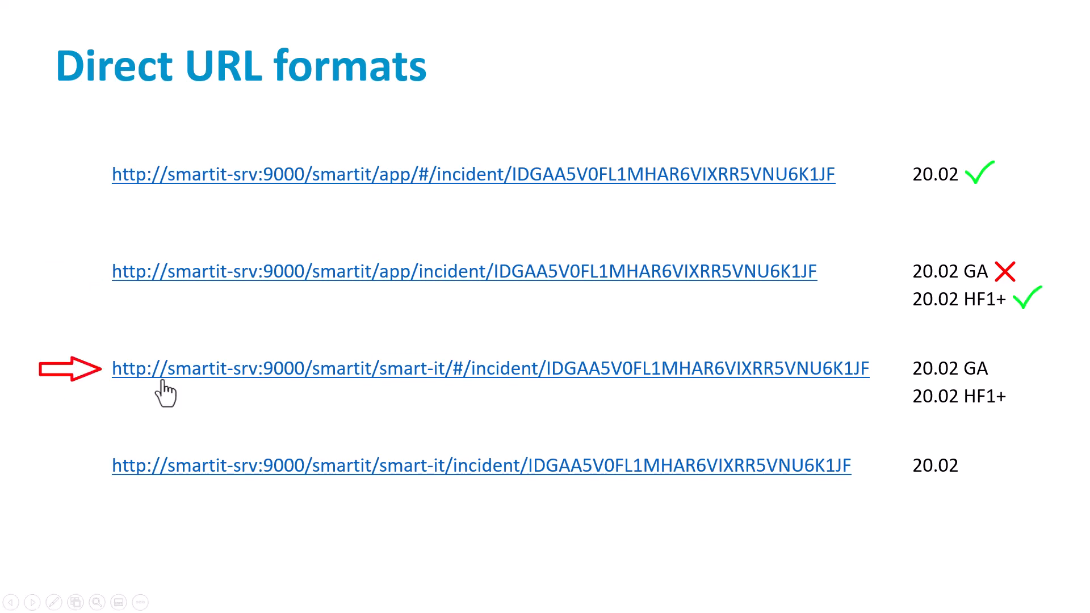
pyautogui.press('Right')
pyautogui.press('Right')
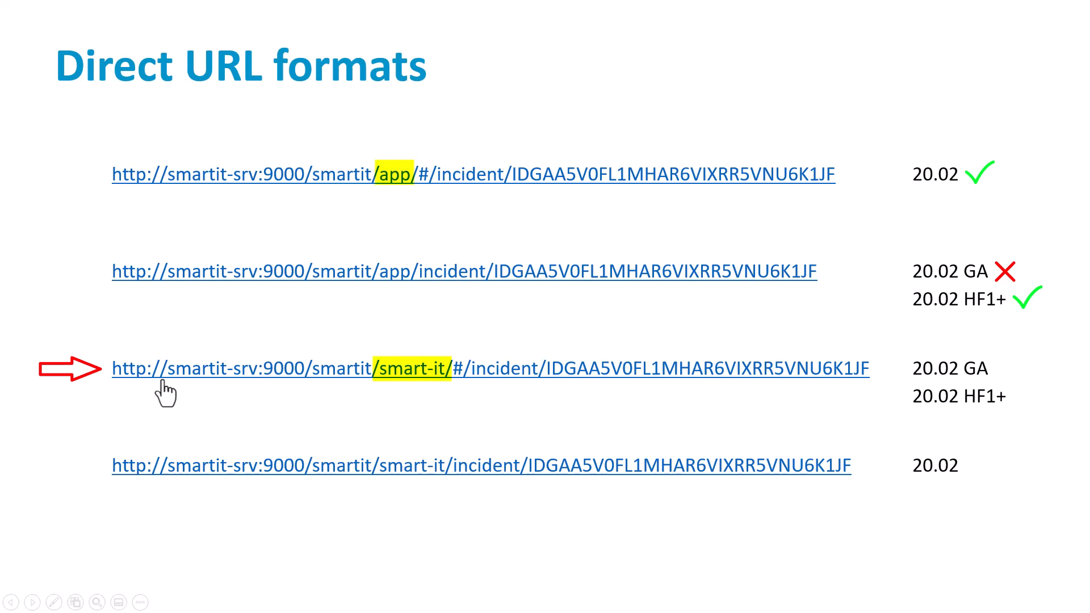
pyautogui.press('Right')
pyautogui.press('Right')
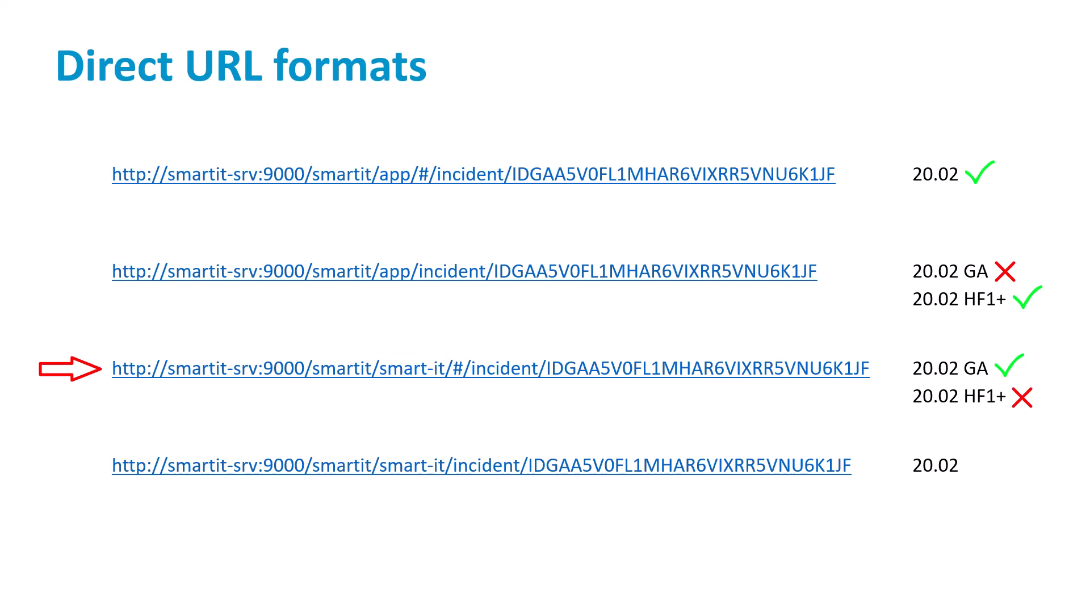
pyautogui.click(163, 382)
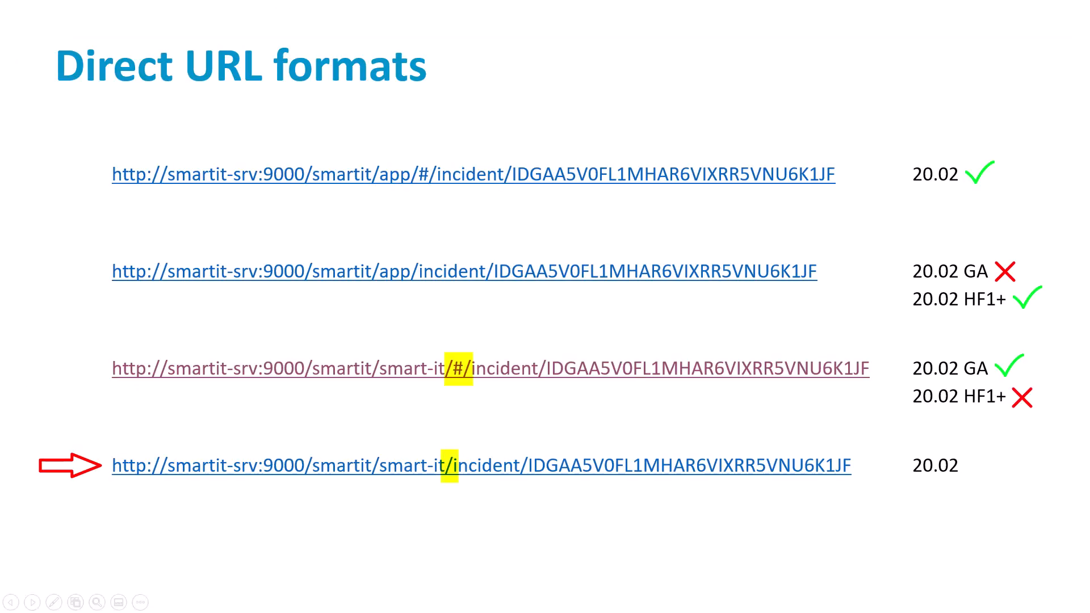
pyautogui.click(163, 469)
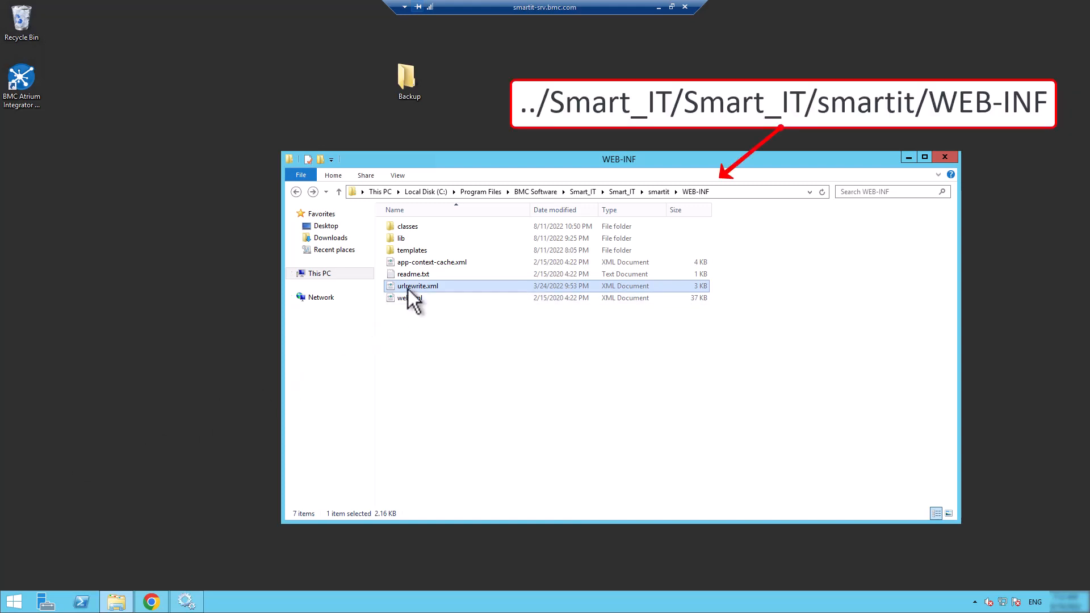
# Move urlrewrite.xml from the smartit WEB-INF folder into the Backup folder on the desktop.
pyautogui.moveTo(408, 288); pyautogui.dragTo(411, 93)
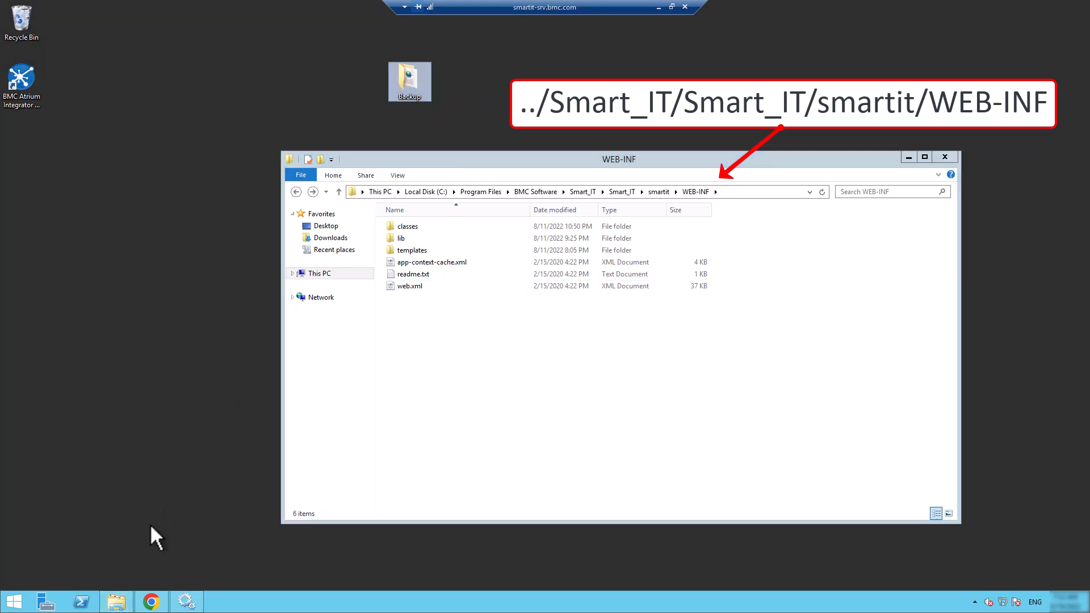
# Download the attached urlrewrite.xml from the BMC Community article and show it in its download folder.
pyautogui.click(150, 601)
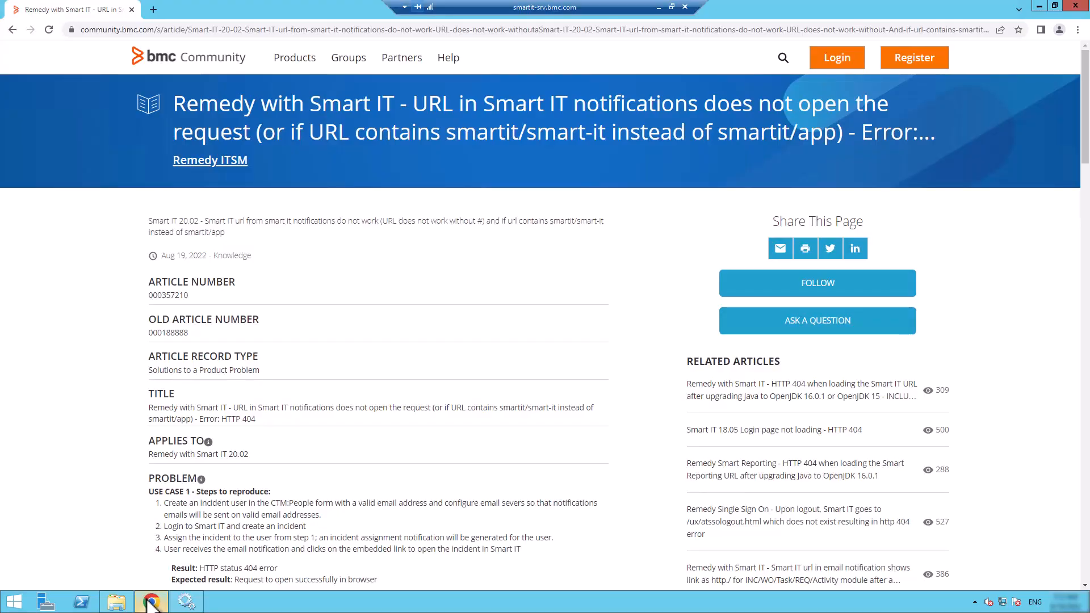
pyautogui.click(1085, 480)
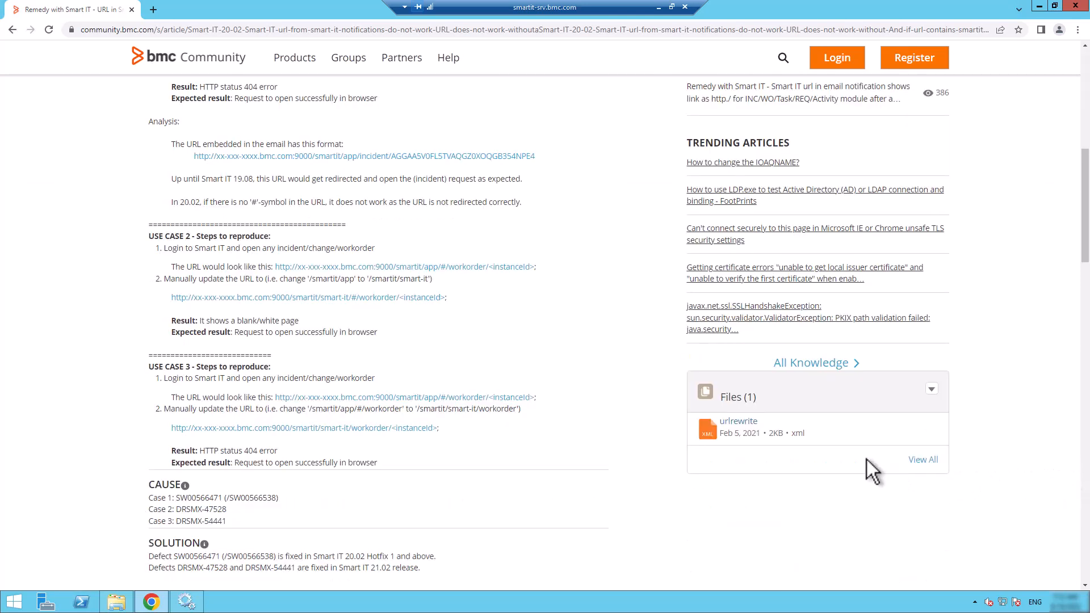
pyautogui.click(749, 425)
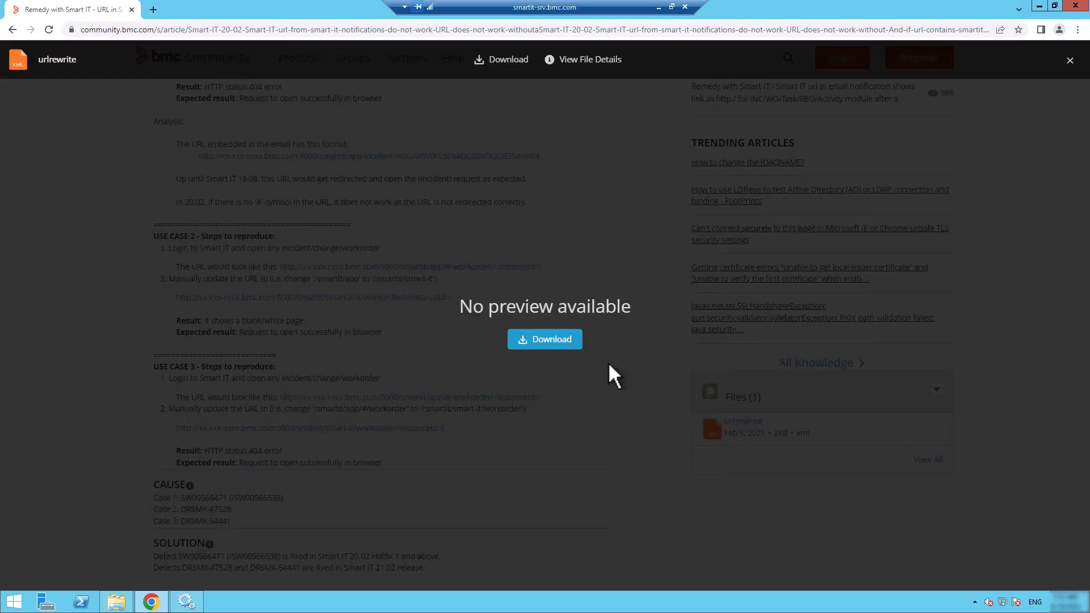
pyautogui.click(557, 342)
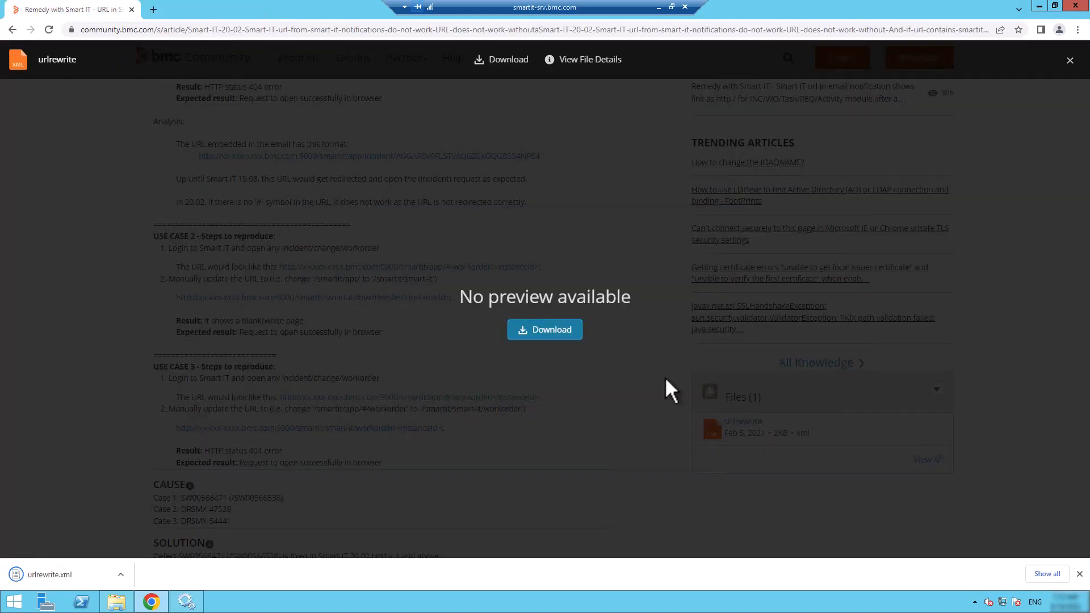
pyautogui.click(121, 575)
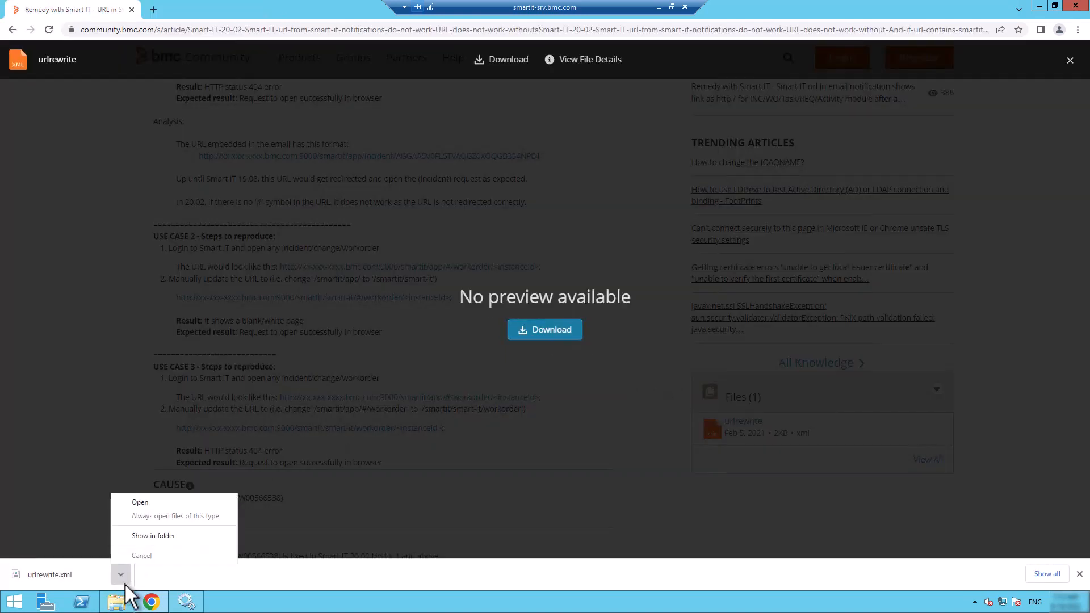
pyautogui.click(154, 536)
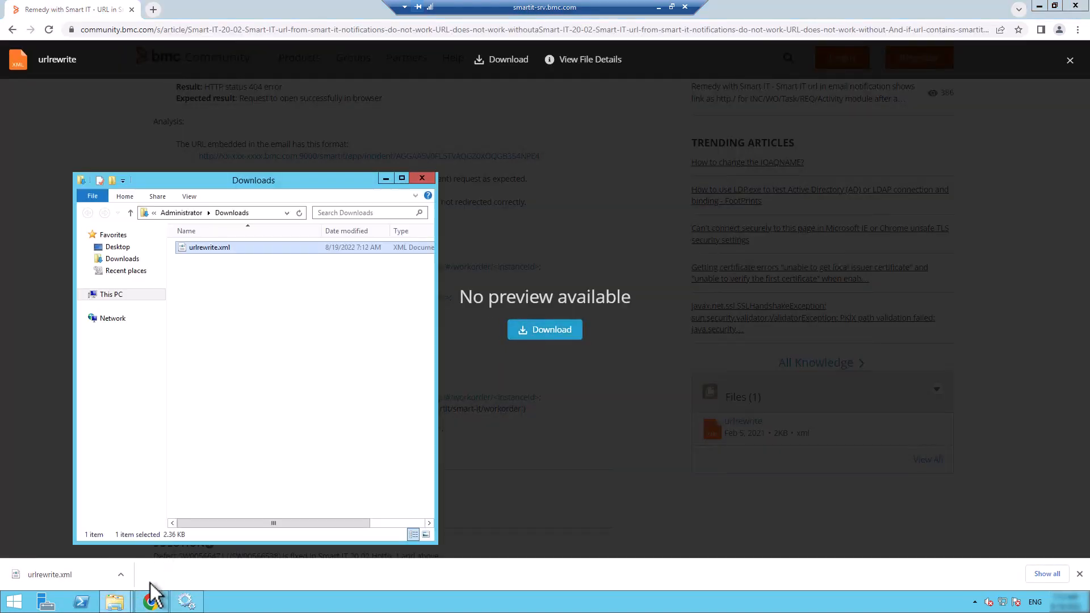
# Move the downloaded urlrewrite.xml from Downloads into the smartit WEB-INF folder.
pyautogui.moveTo(122, 606)
pyautogui.click(88, 564)
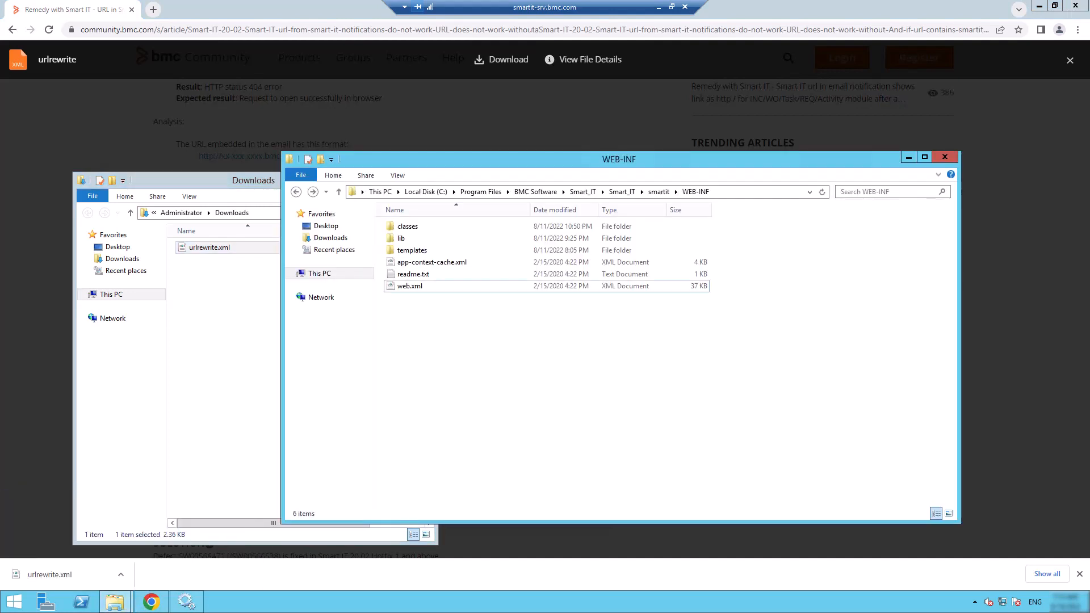
pyautogui.moveTo(225, 251); pyautogui.dragTo(415, 339)
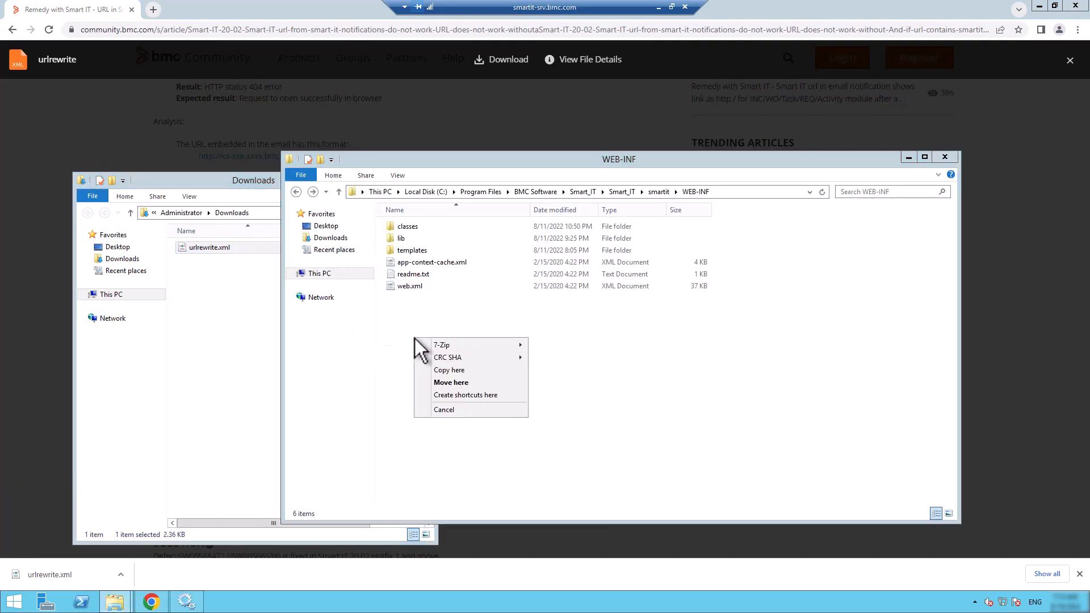
pyautogui.click(448, 384)
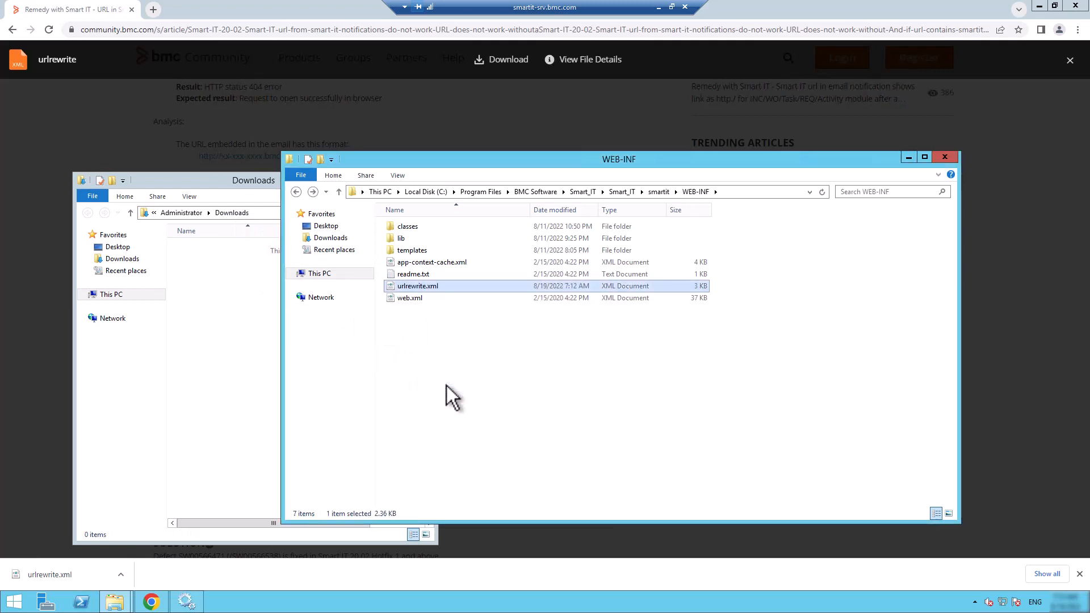
# Stop the Apache Tomcat 8.5 SmartITTomcat service in the Windows services.
pyautogui.click(195, 602)
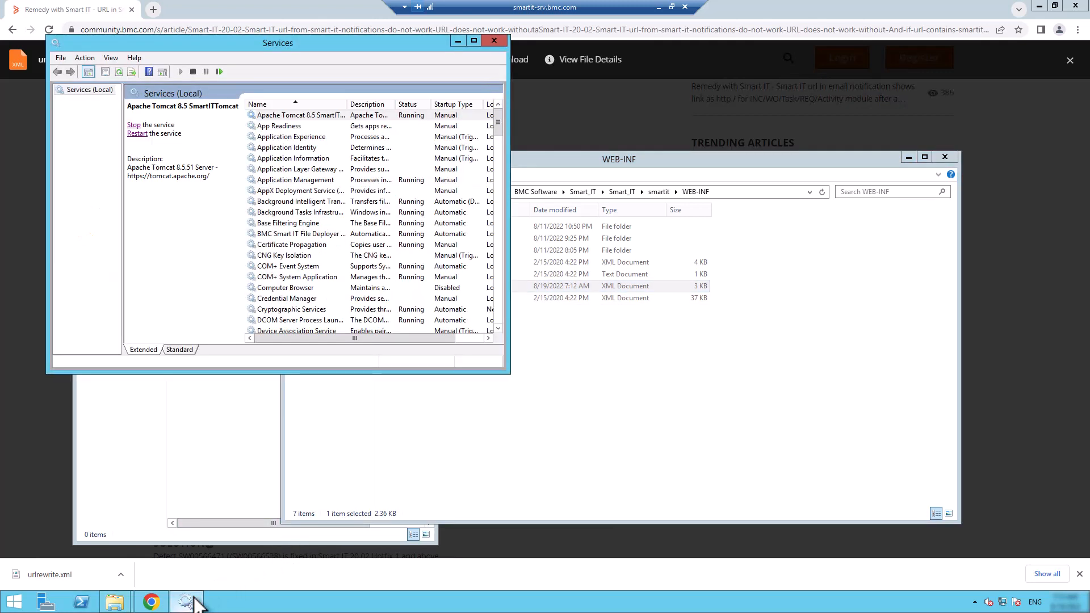
pyautogui.click(134, 125)
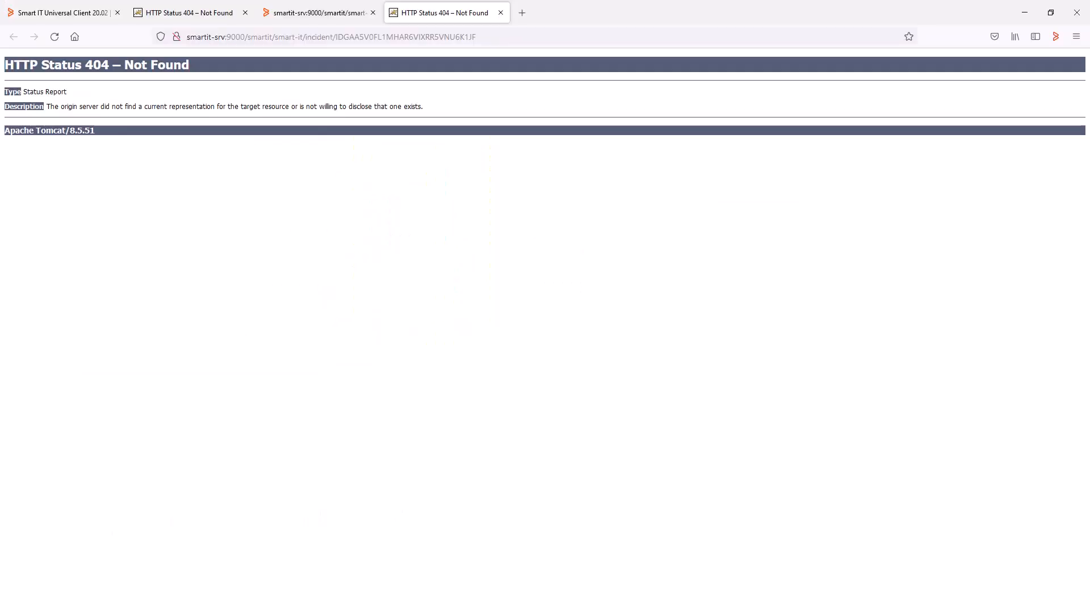
# Reload the Test Direct URLs incident page in the browser and log in with the account's username and password.
pyautogui.click(78, 15)
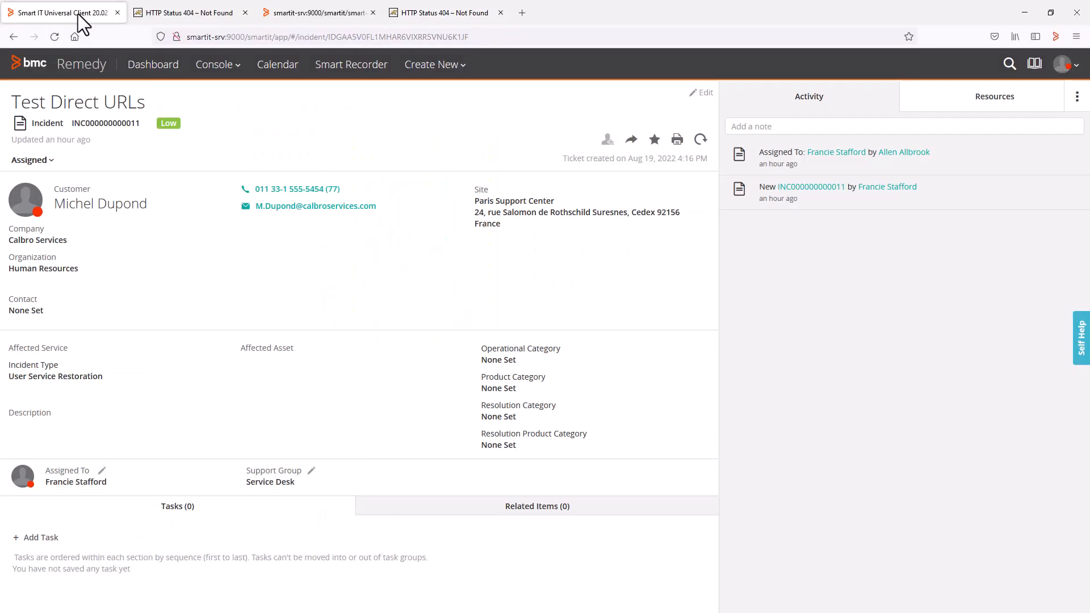
pyautogui.click(55, 37)
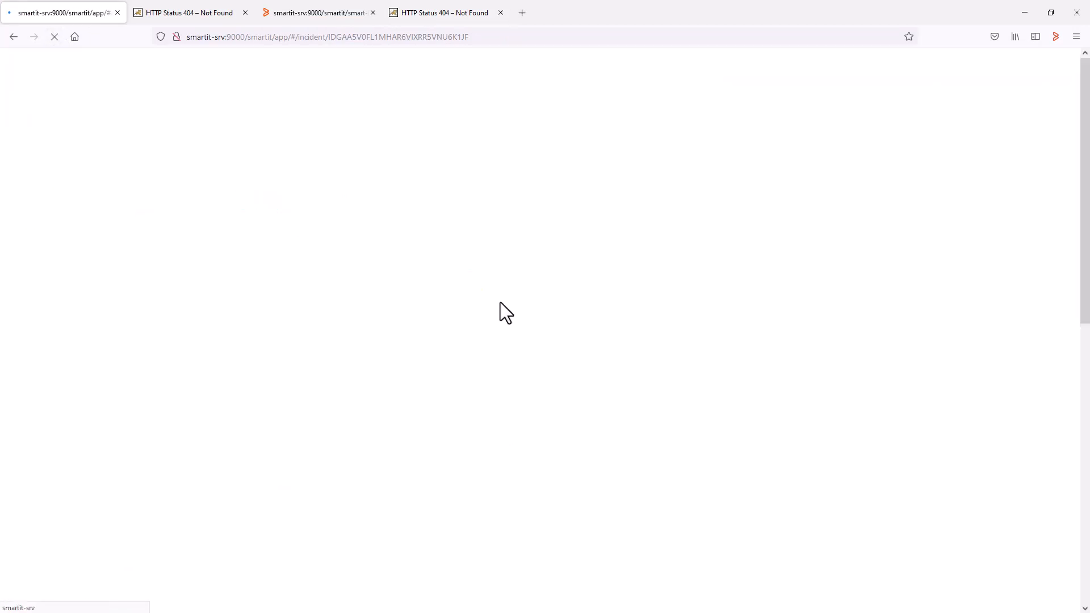
pyautogui.write('Fr')
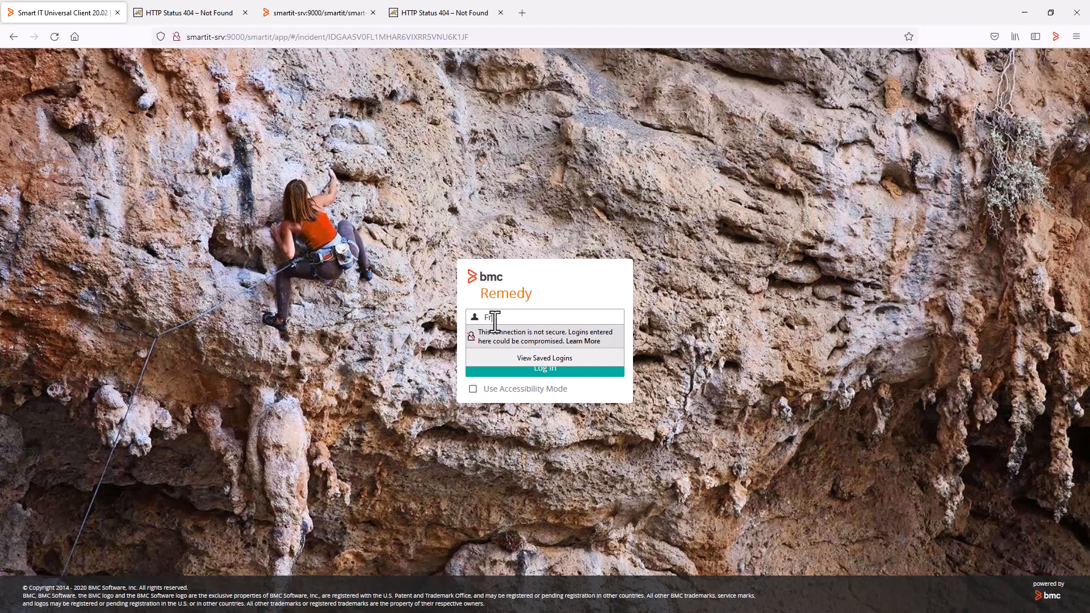
pyautogui.write('ancie*******')
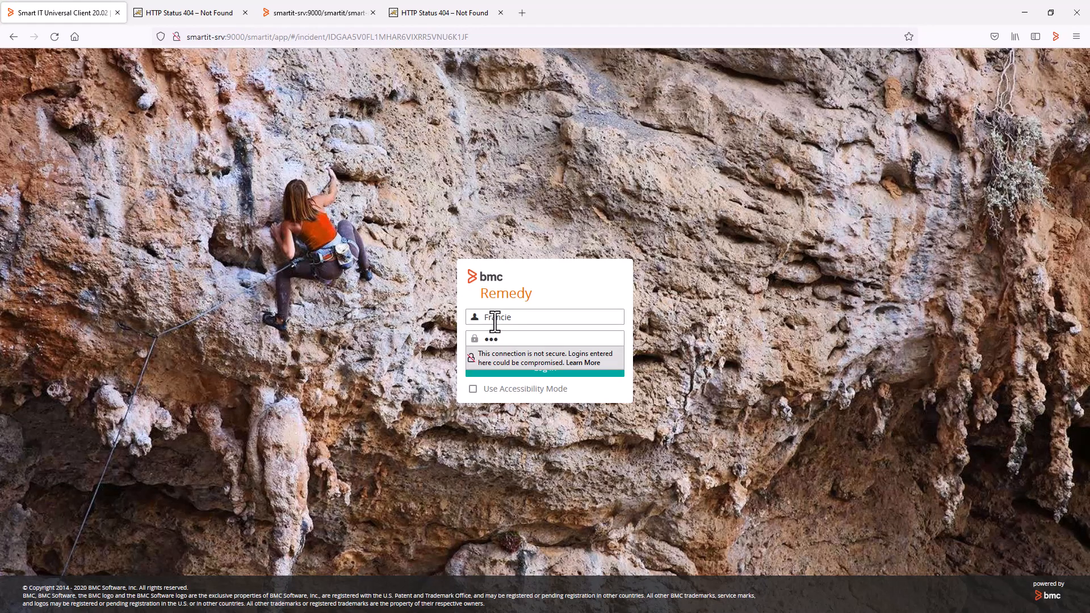
pyautogui.write('*')
pyautogui.press('Return')
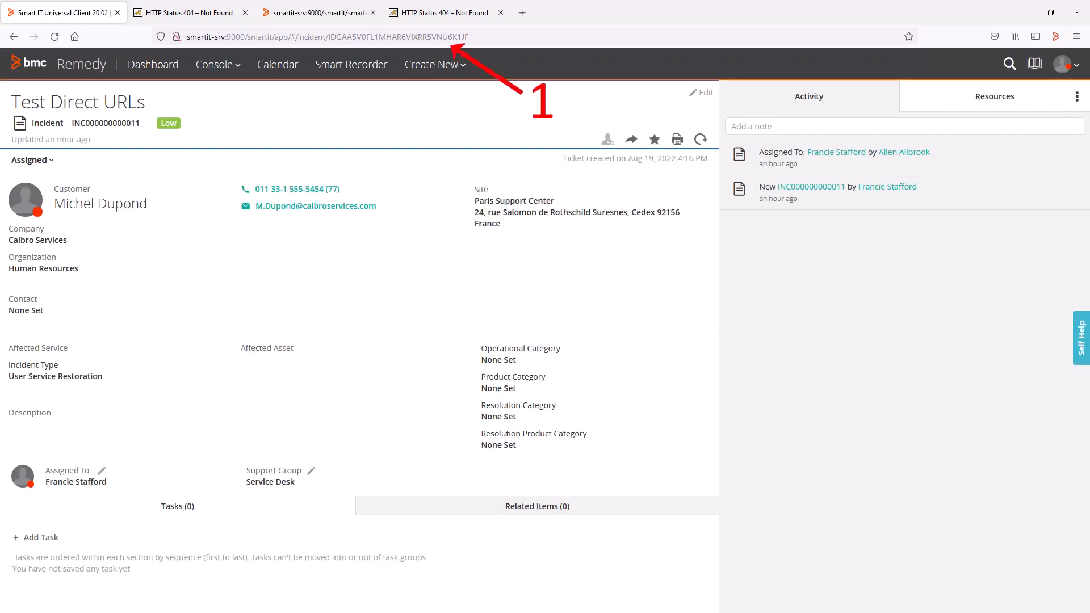
# Switch to the notification e-mail and retest its View this in Remedy with SmartIT link.
pyautogui.hotkey('alt', 'Tab')
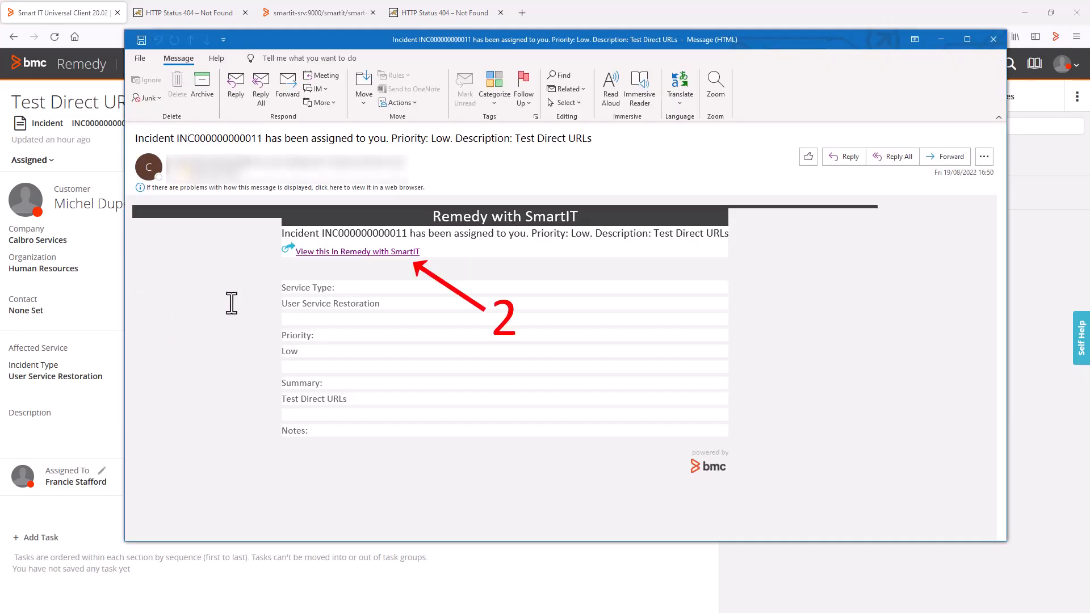
pyautogui.click(321, 251)
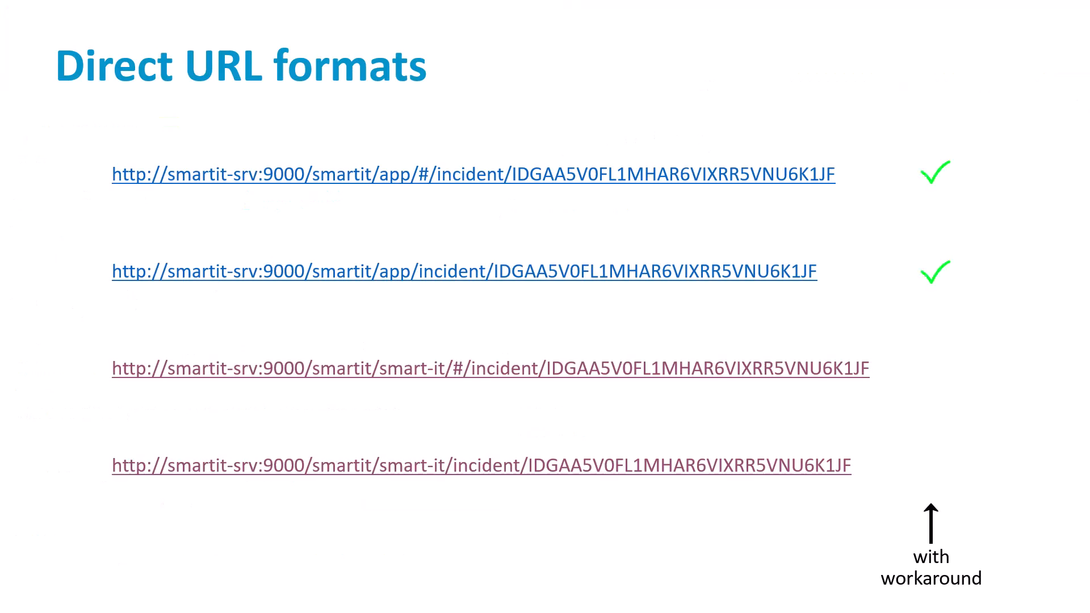
# Retest both smart-it incident URLs from the slide, first the one with the # symbol and then the one without it.
pyautogui.click(166, 372)
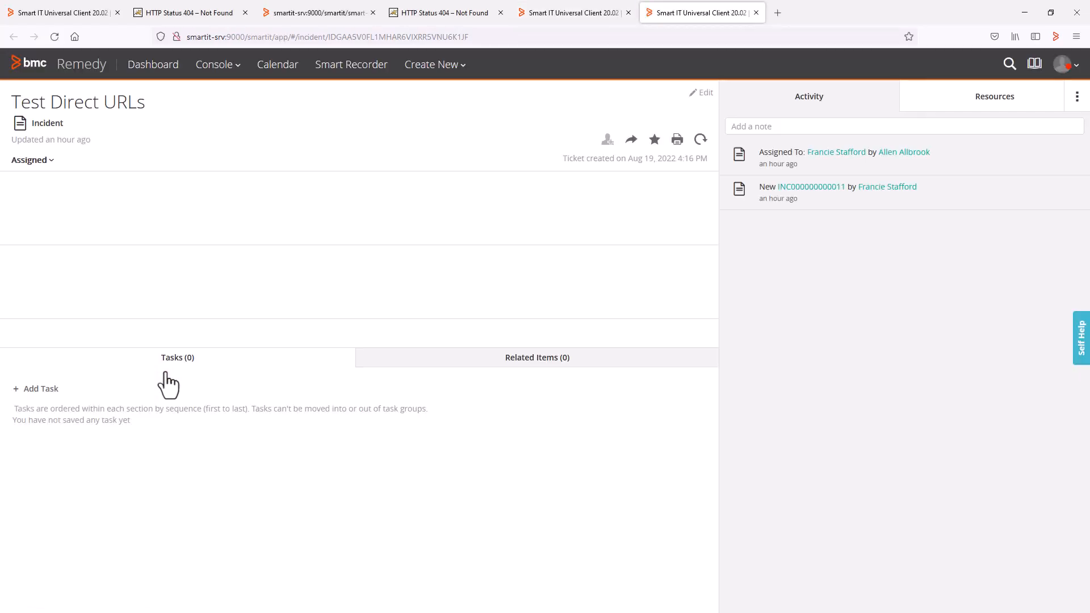
pyautogui.hotkey('alt', 'Tab')
pyautogui.press('Right')
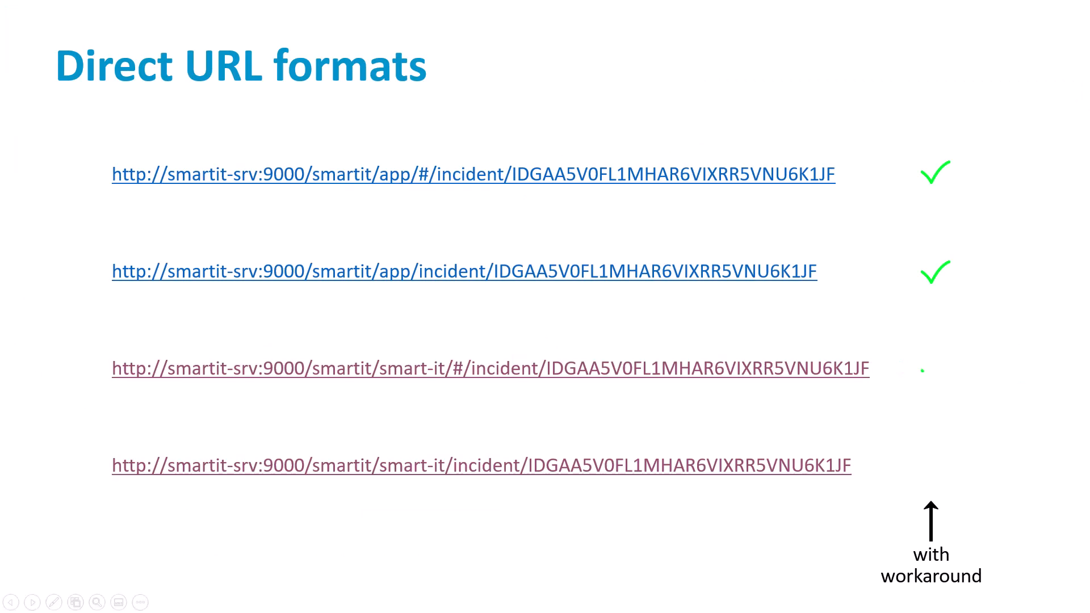
pyautogui.press('Right')
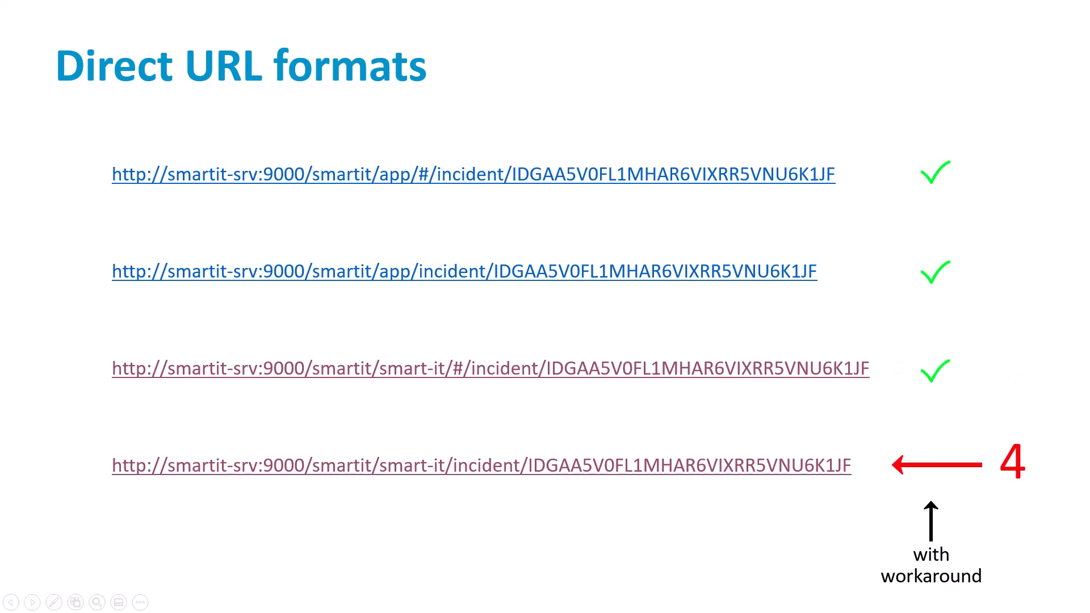
pyautogui.click(214, 487)
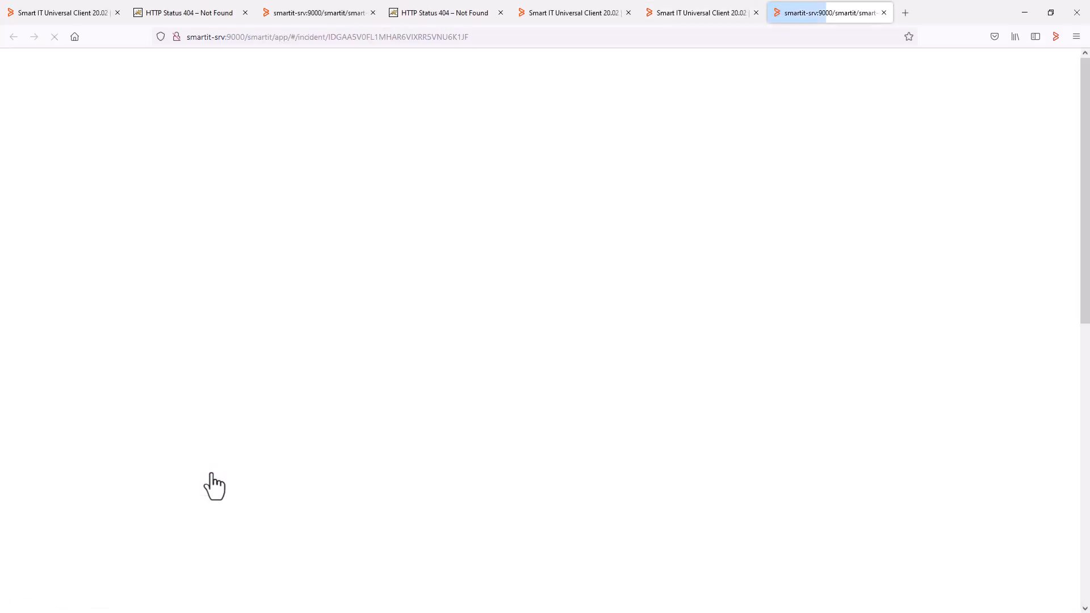